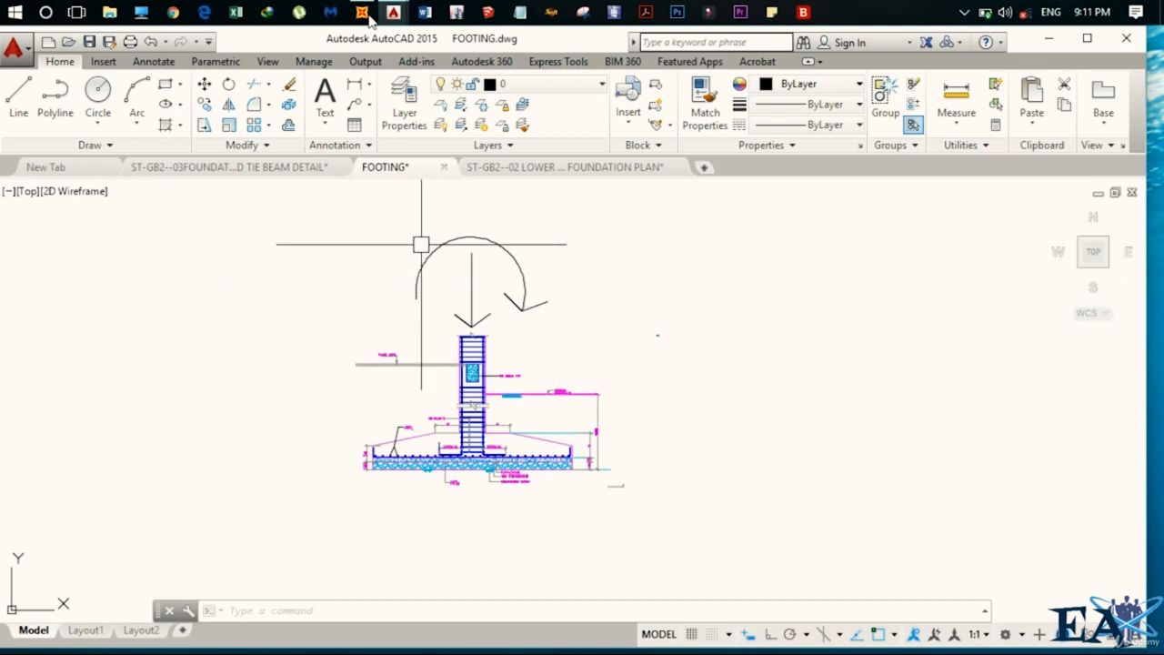
Switch to SAP2000 and move the plan view down to the base level at Z=0.
{"action": "left_click", "coordinate": [1048, 38]}
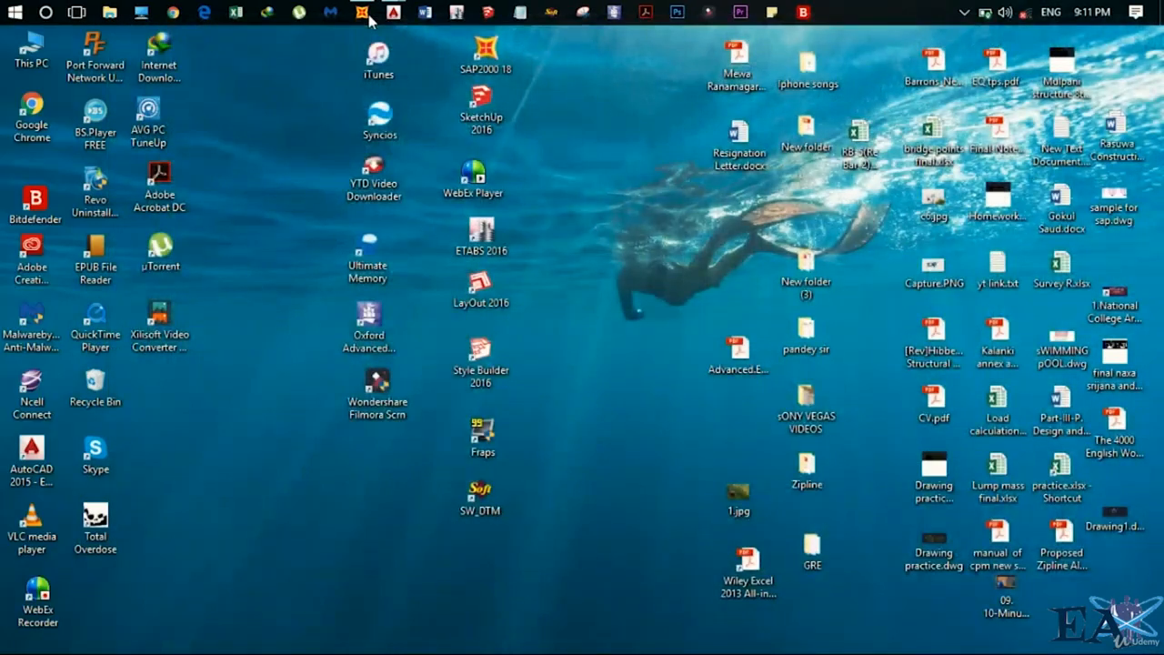
{"action": "left_click", "coordinate": [365, 13]}
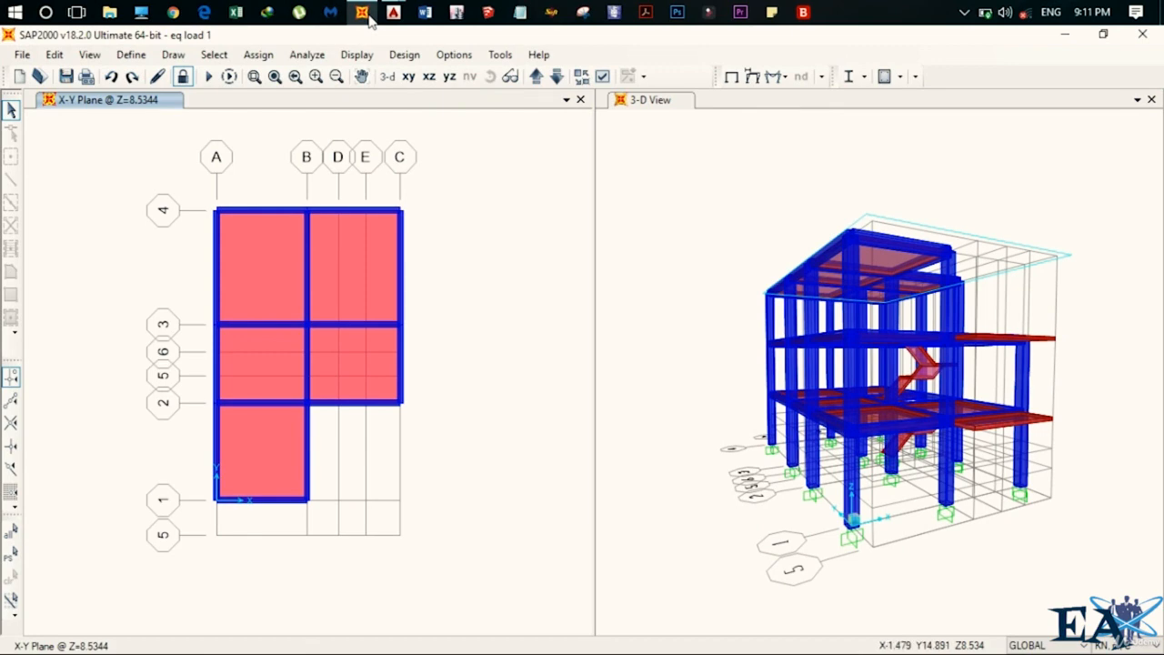
{"action": "left_click", "coordinate": [535, 76]}
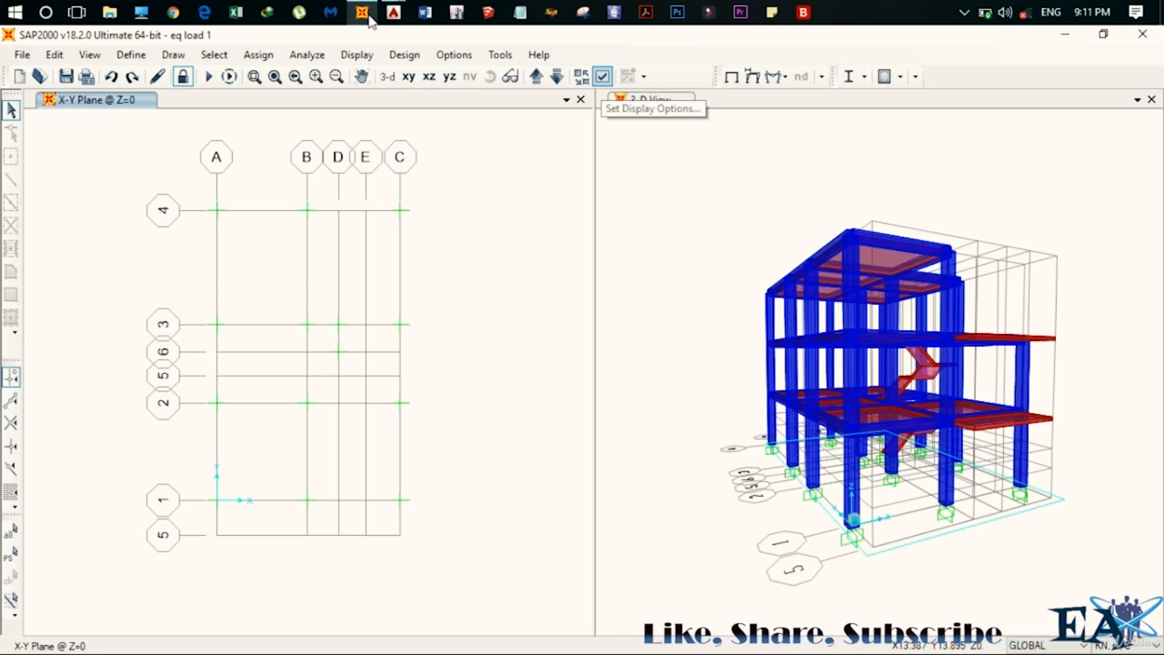
Apply the display options so joint labels appear in the plan view.
{"action": "left_click", "coordinate": [602, 76]}
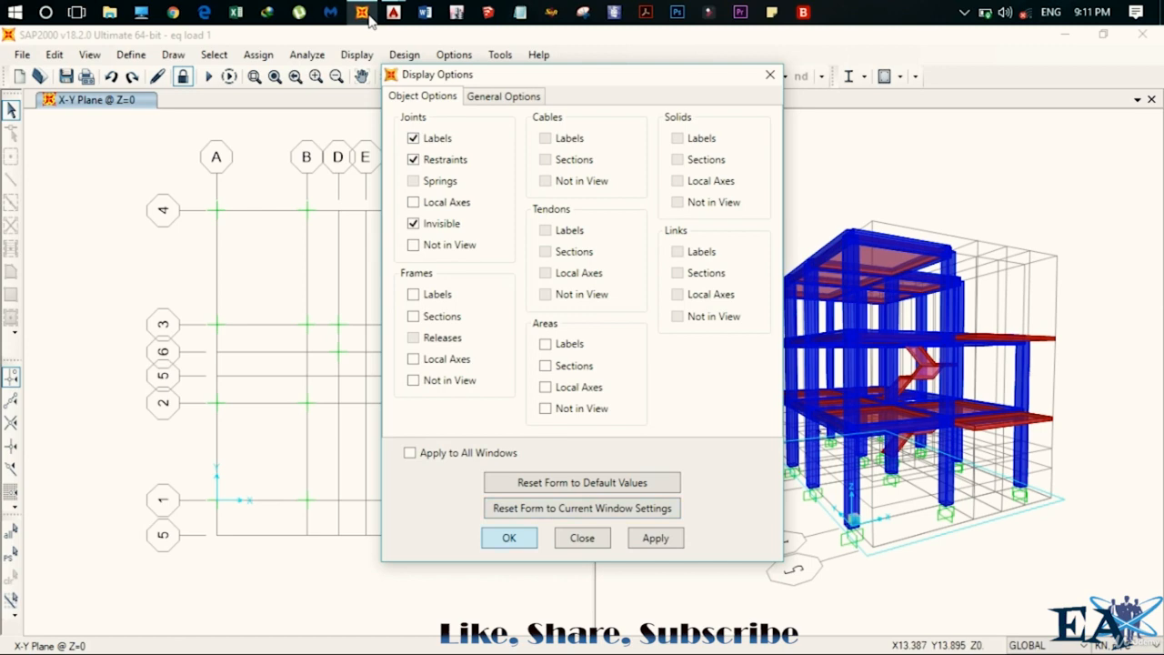
{"action": "key", "text": "Return"}
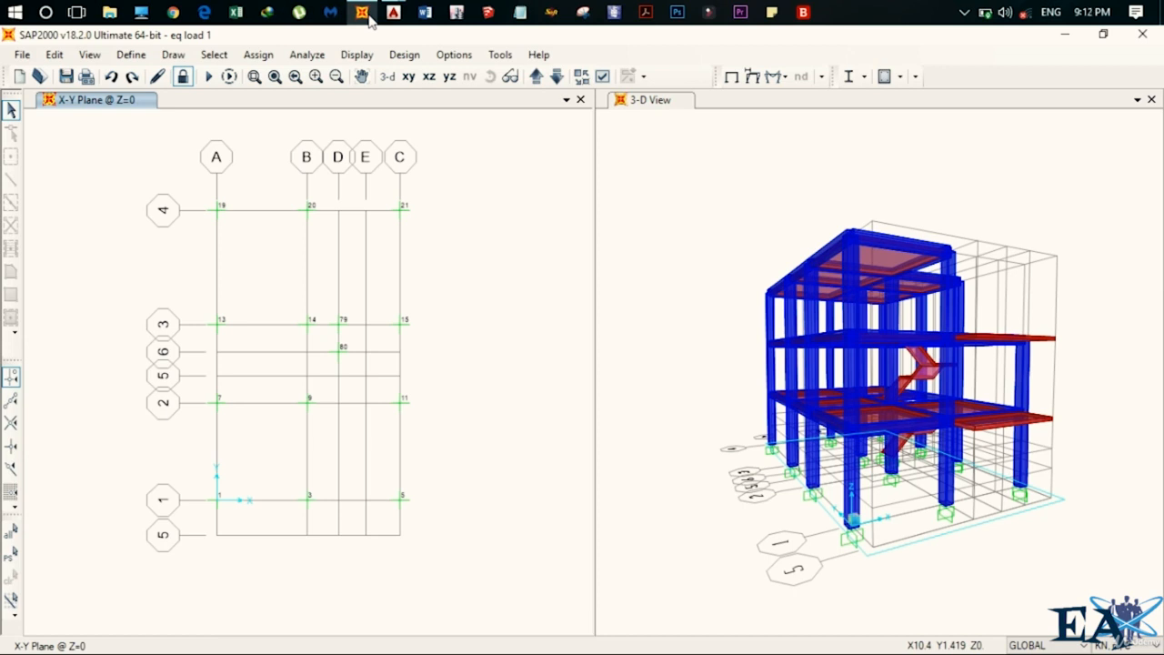
Select the base support joints with a window, leaving out the joint at grid D.
{"action": "left_click_drag", "start_coordinate": [182, 176], "coordinate": [462, 571]}
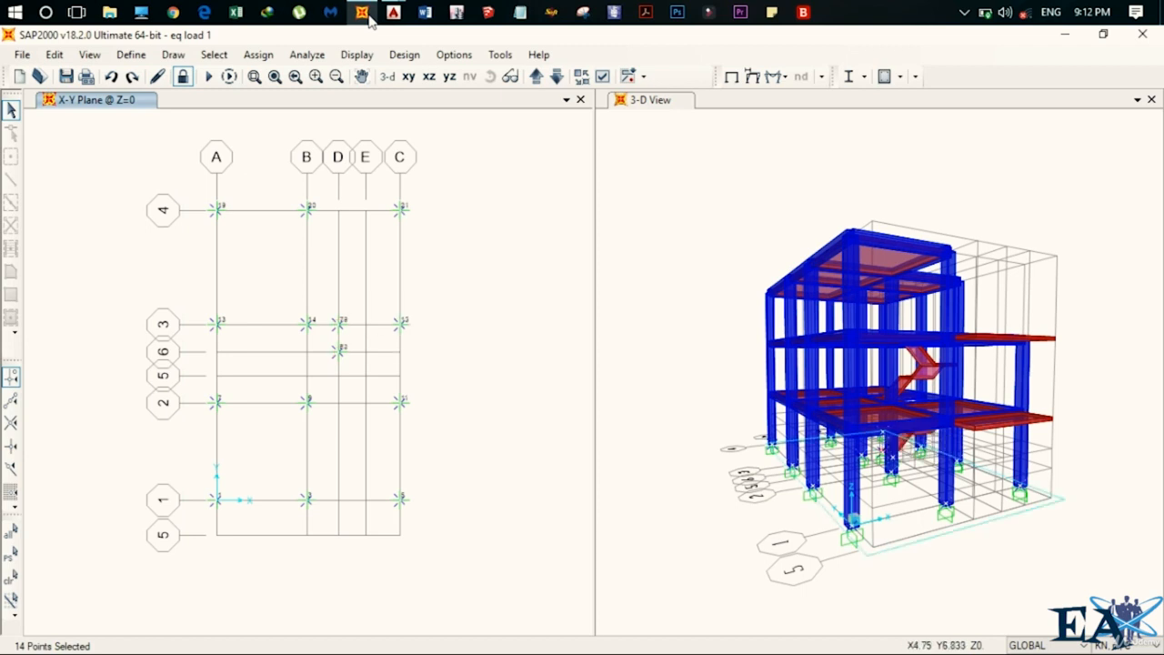
{"action": "left_click", "coordinate": [338, 351]}
{"action": "left_click", "coordinate": [337, 352]}
Show the Joint Reactions table for the selected joints under the 1.5(DL+LL) load combination.
{"action": "left_click", "coordinate": [357, 55]}
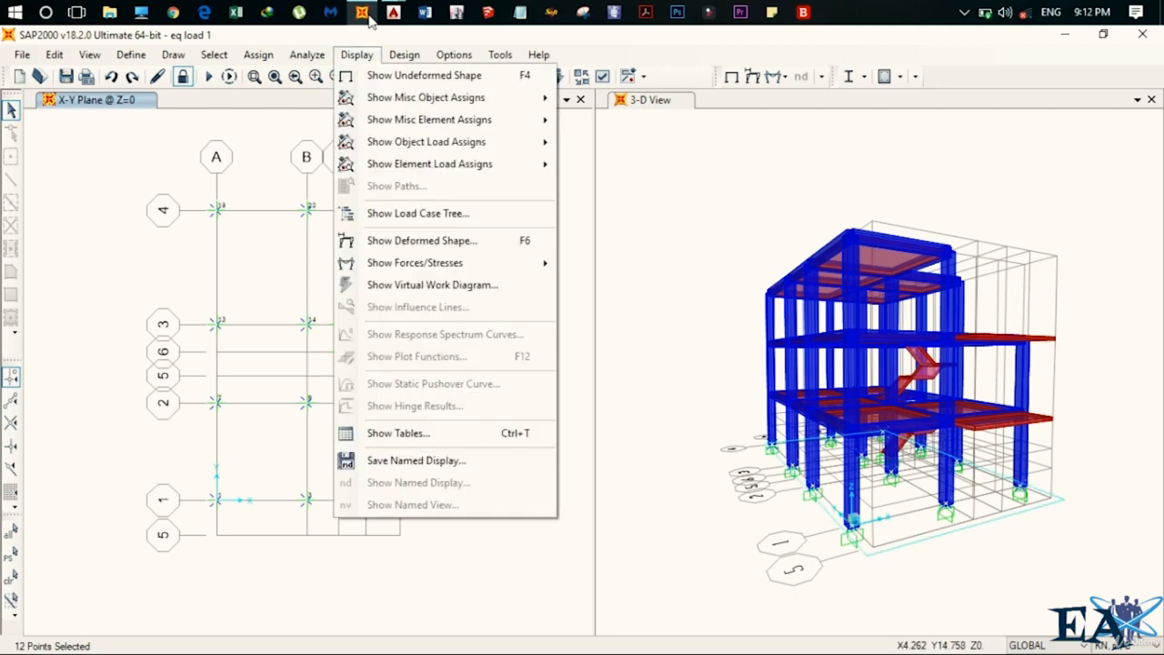
{"action": "left_click", "coordinate": [398, 432]}
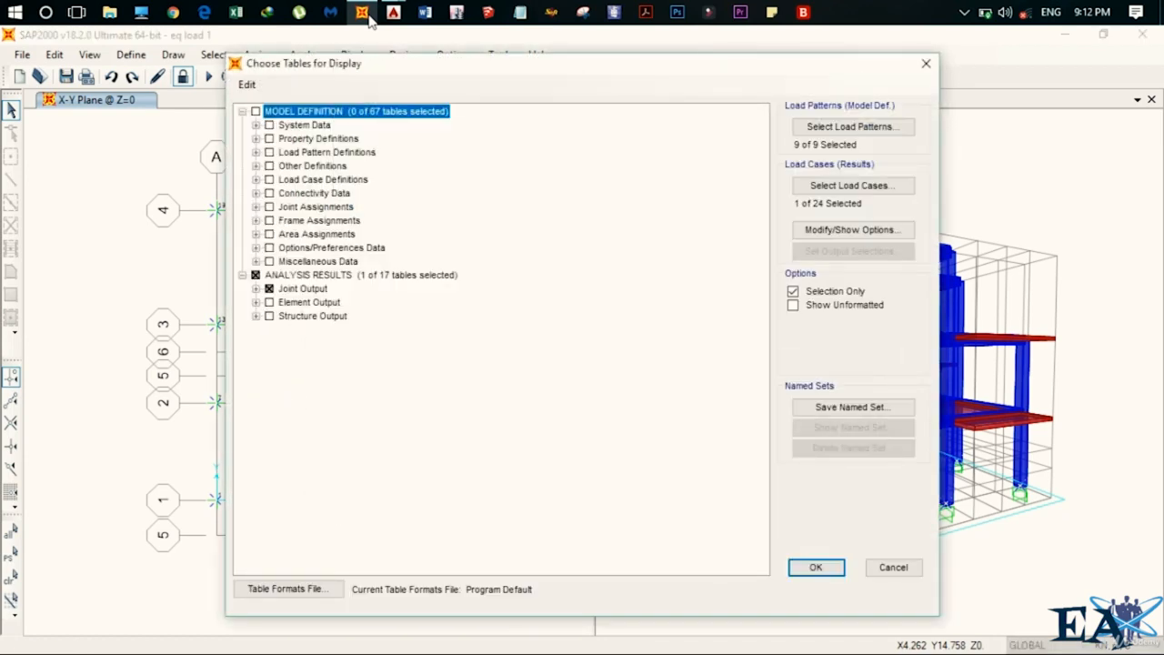
{"action": "left_click", "coordinate": [255, 288]}
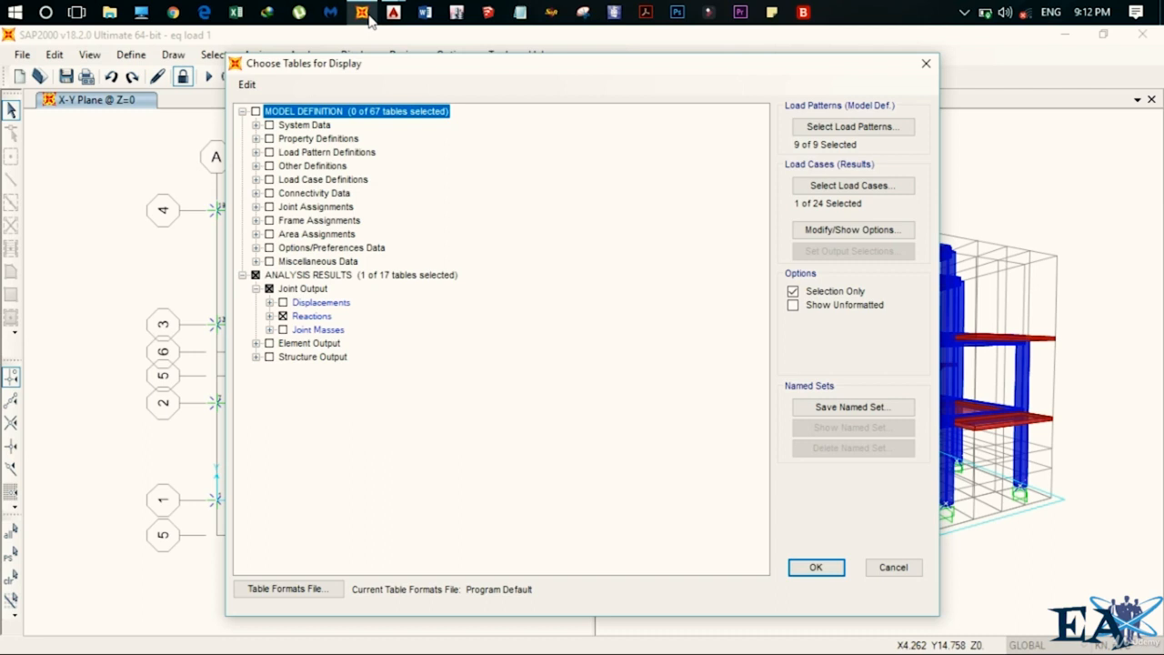
{"action": "left_click", "coordinate": [853, 184]}
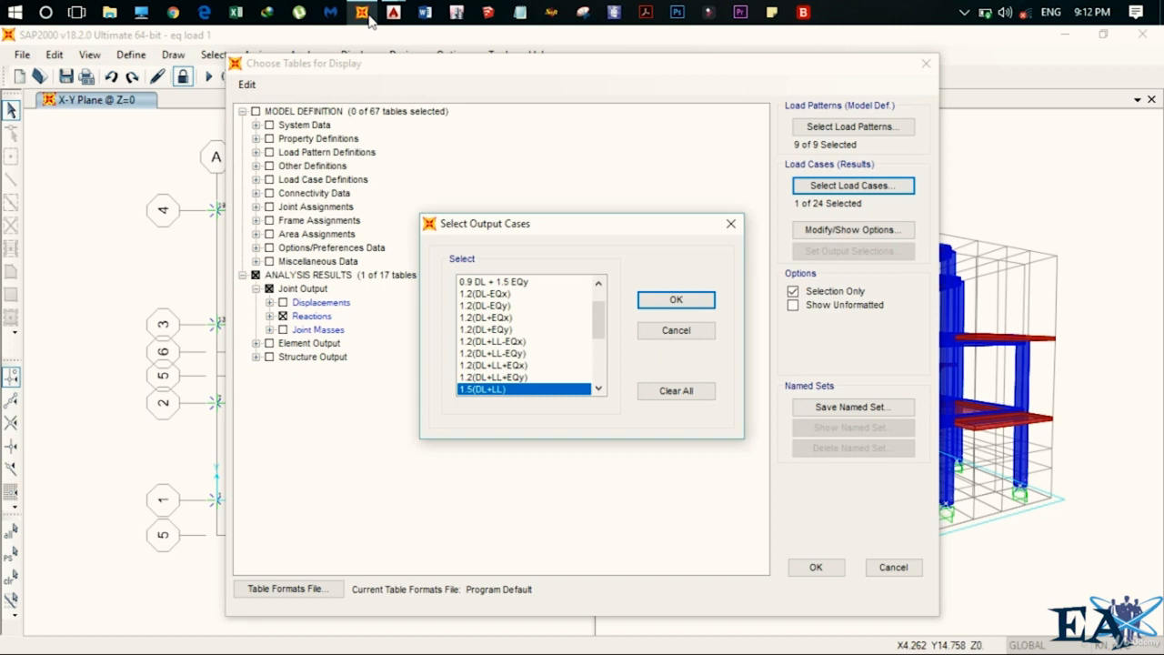
{"action": "key", "text": "Return"}
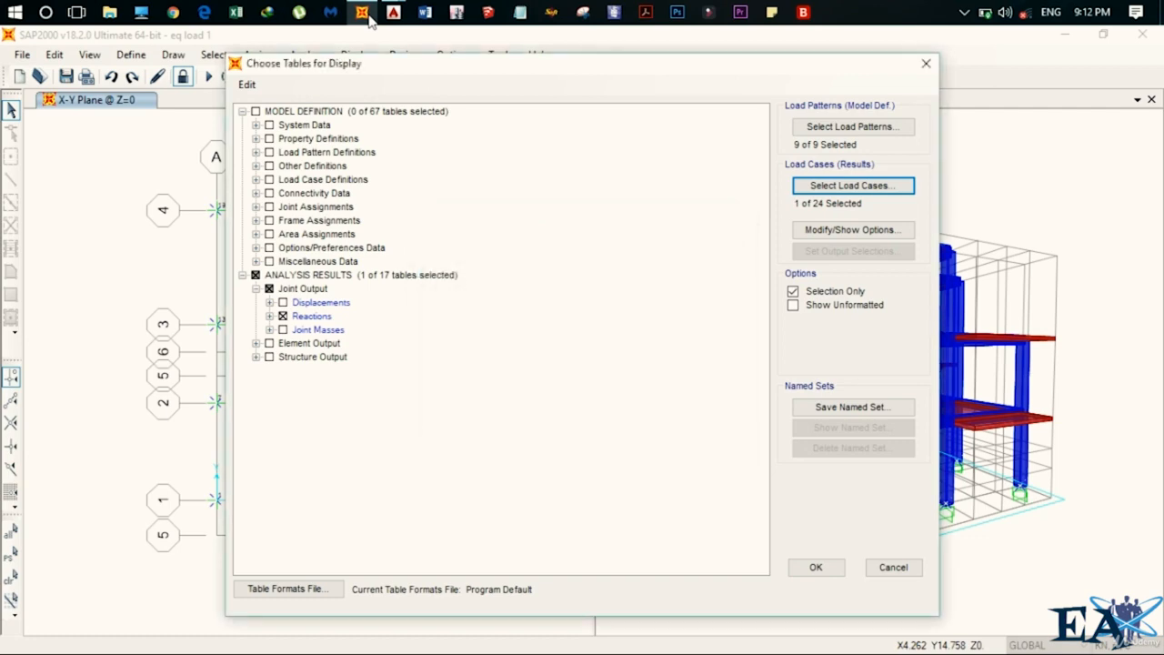
{"action": "key", "text": "Return"}
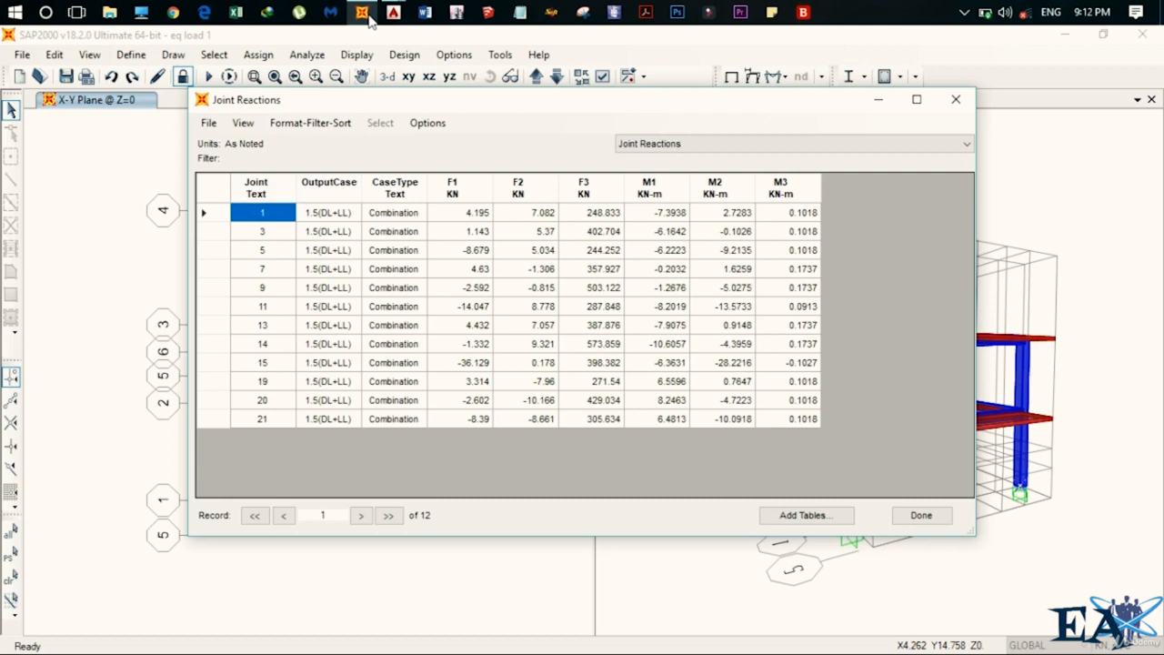
Reposition the reactions table window, glance at FOOTING.dwg in AutoCAD, and return to SAP2000.
{"action": "left_click_drag", "start_coordinate": [354, 100], "coordinate": [594, 45]}
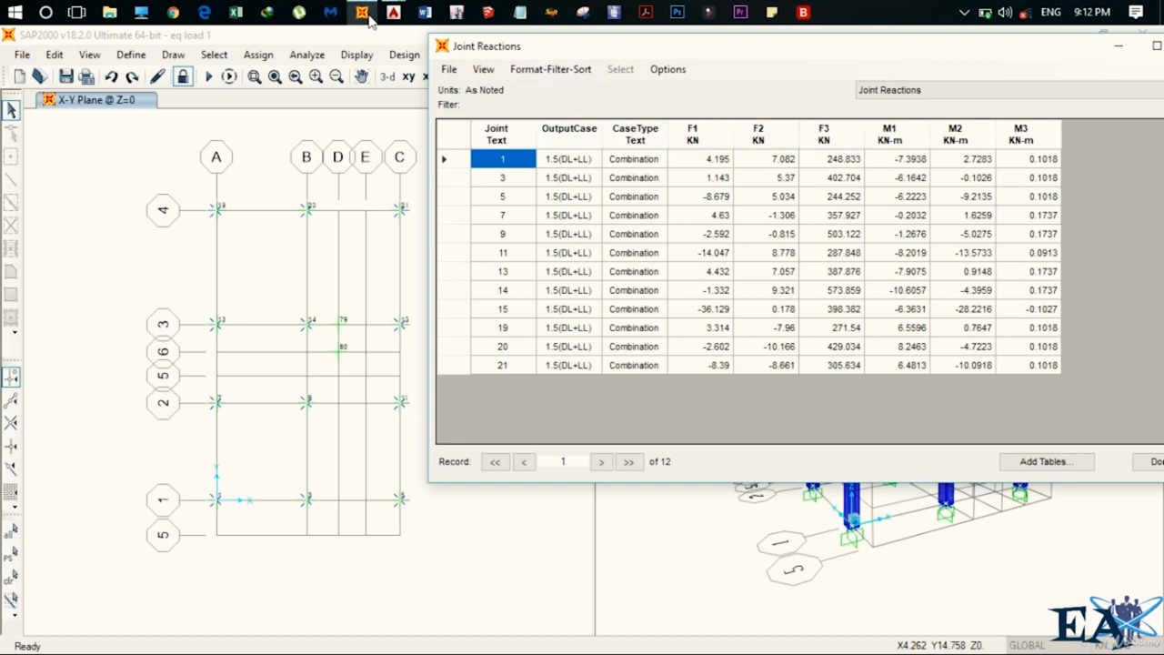
{"action": "left_click_drag", "start_coordinate": [590, 51], "coordinate": [466, 53]}
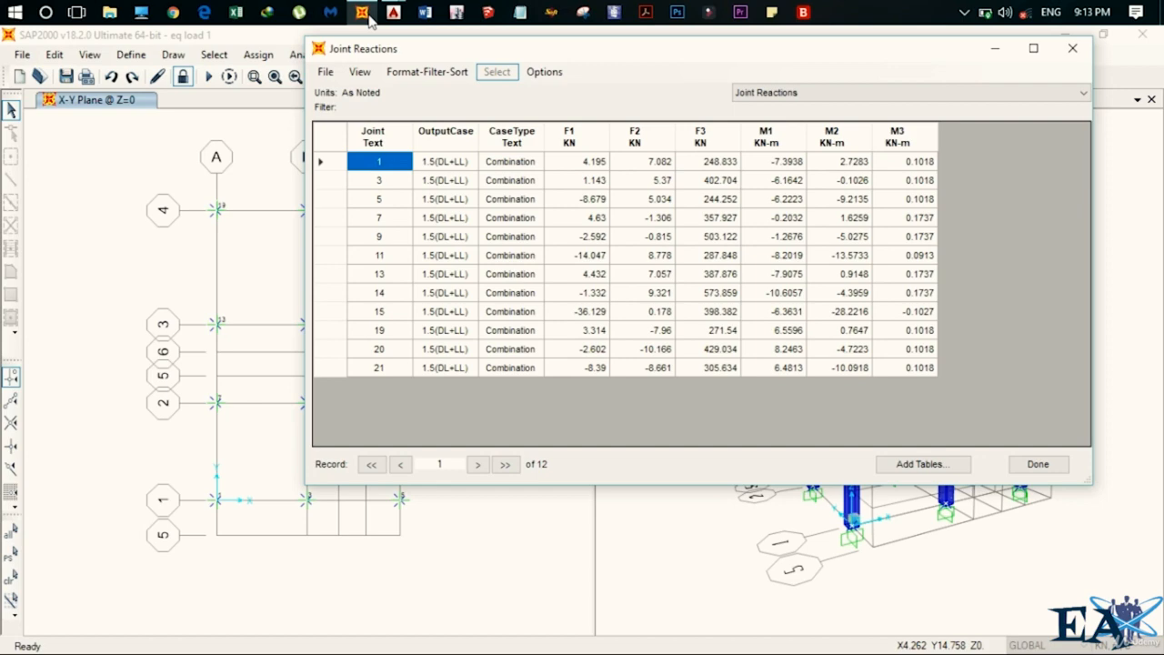
{"action": "left_click", "coordinate": [393, 13]}
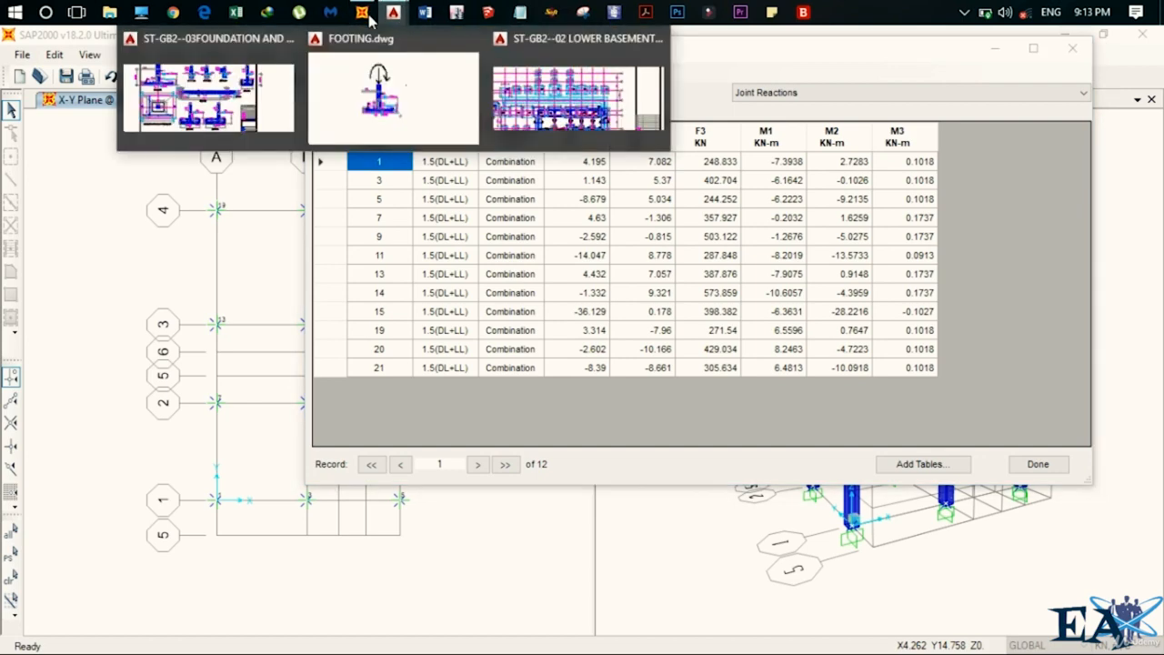
{"action": "left_click", "coordinate": [391, 94]}
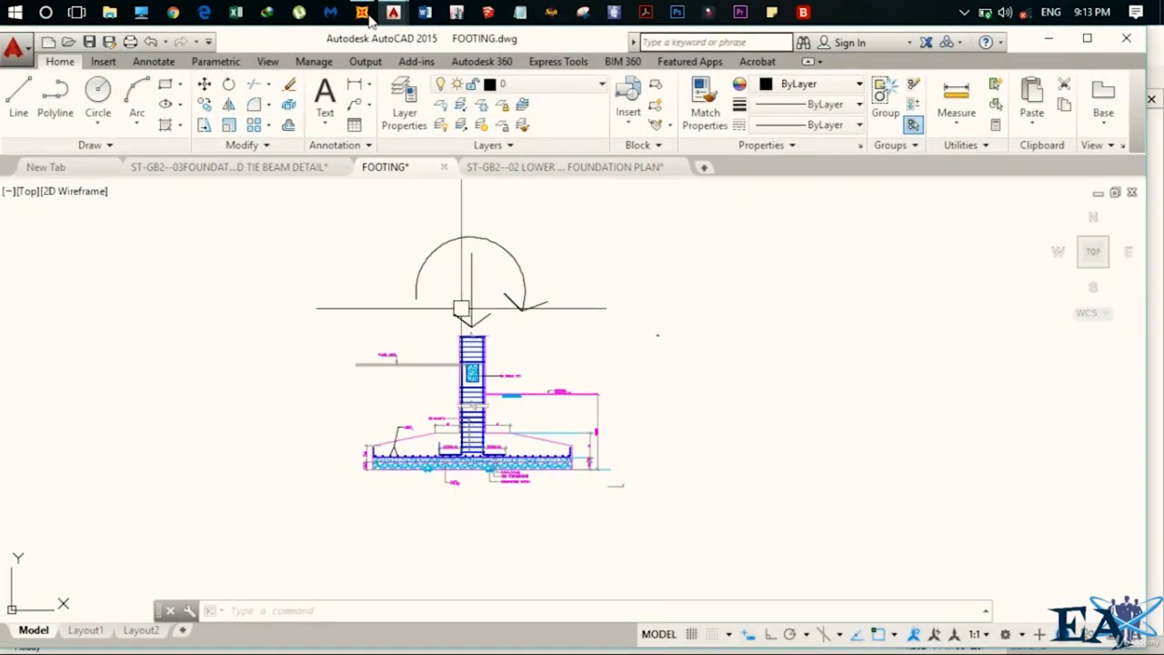
{"action": "left_click", "coordinate": [368, 16]}
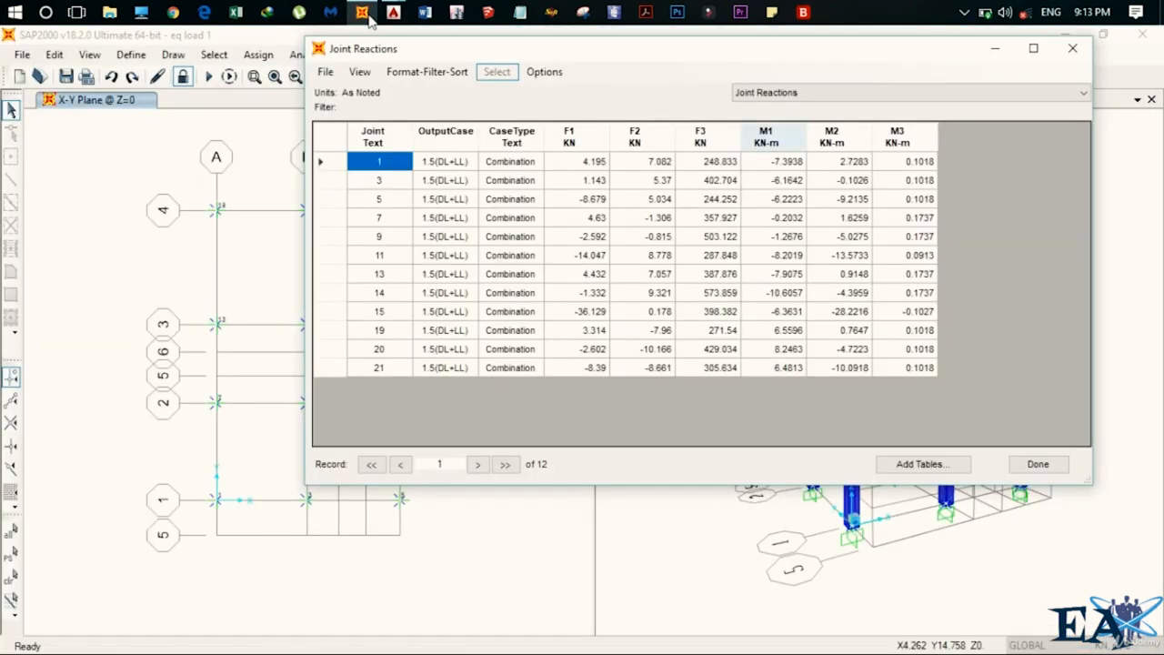
Examine the F3 vertical reaction values for the joints, then close the reactions table.
{"action": "key", "text": "Right"}
{"action": "key", "text": "Right"}
{"action": "key", "text": "Right"}
{"action": "key", "text": "Right"}
{"action": "key", "text": "Right"}
{"action": "key", "text": "shift+Down"}
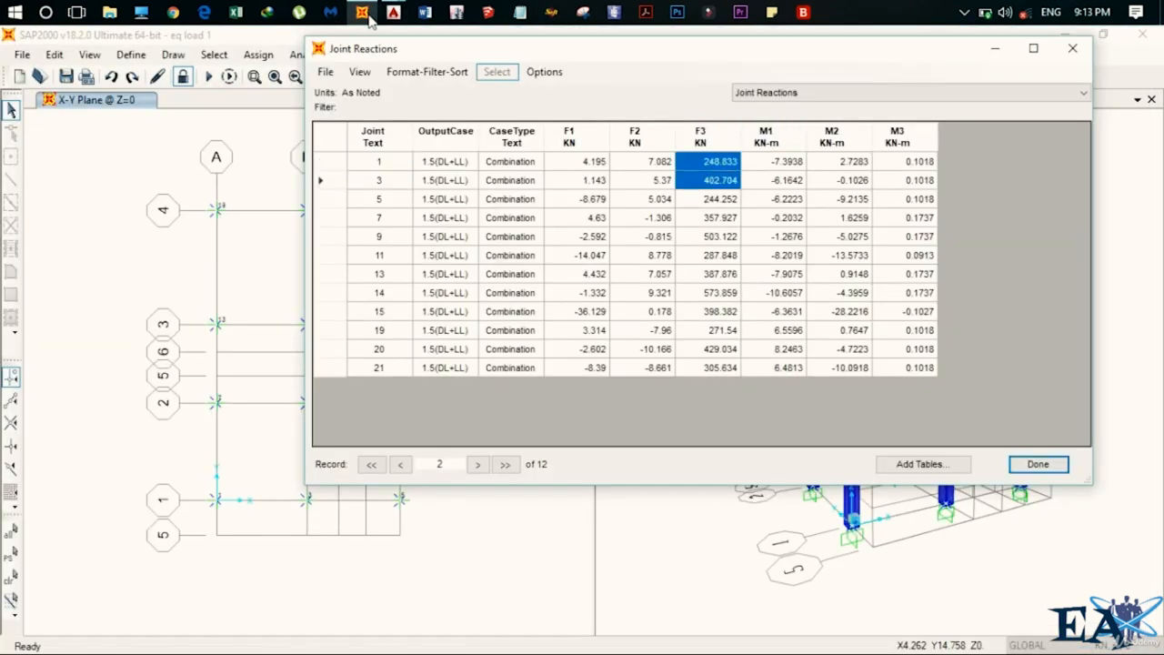
{"action": "key", "text": "shift+Down"}
{"action": "key", "text": "shift+Up"}
{"action": "key", "text": "shift+Up"}
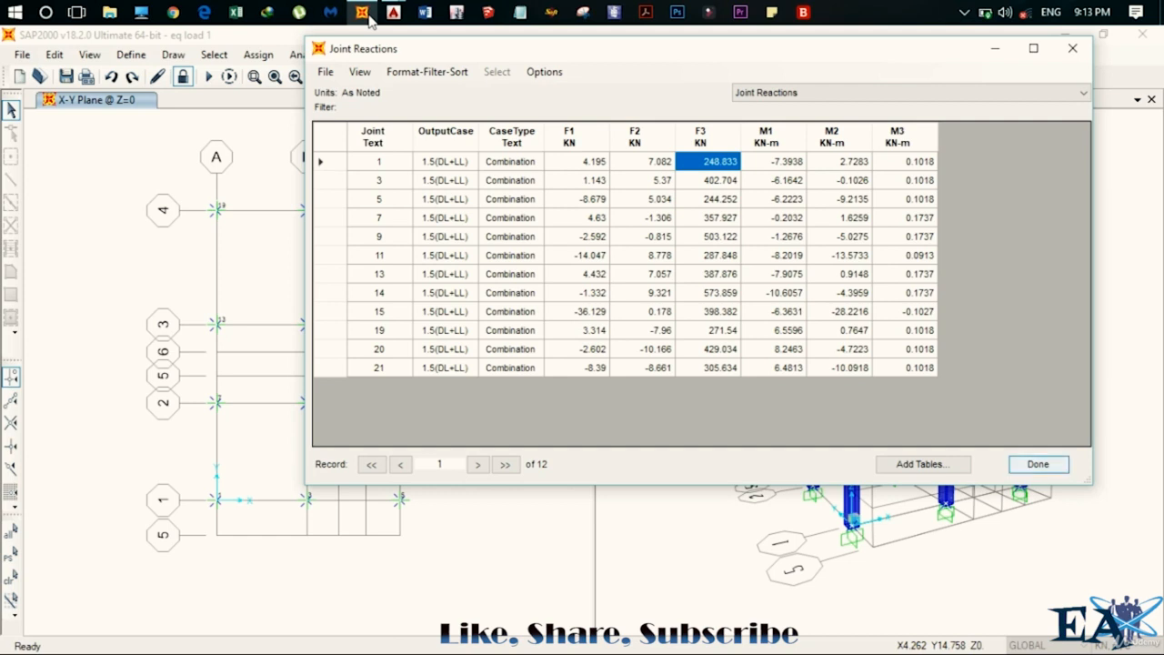
{"action": "key", "text": "Return"}
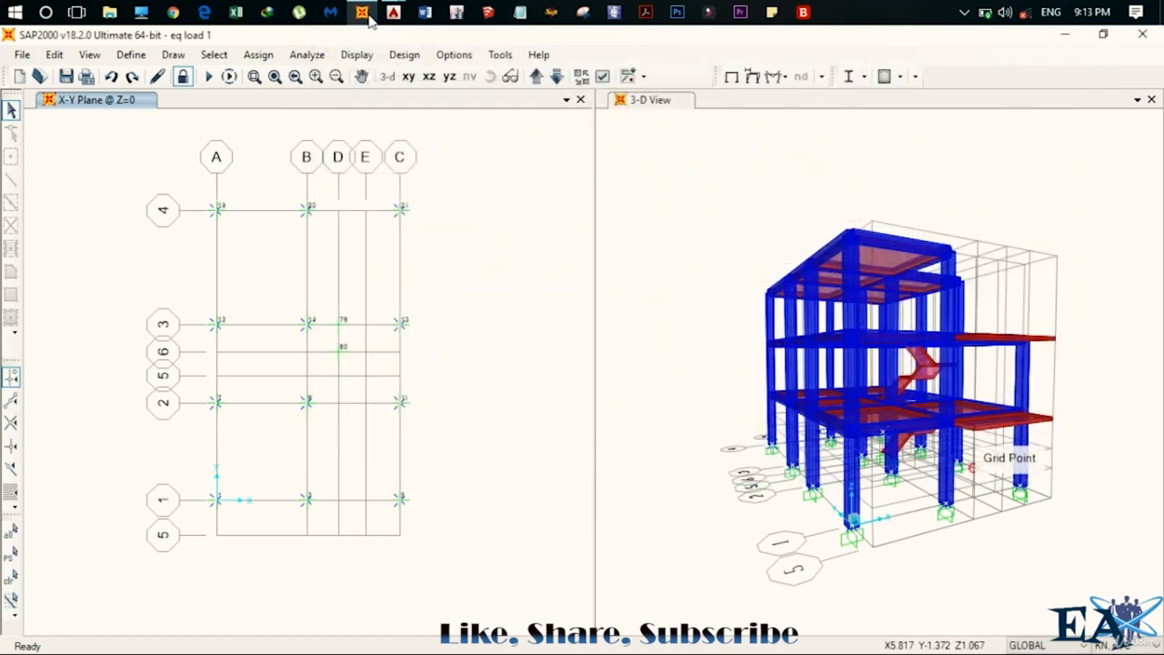
Switch to FOOTING.dwg and draw a rectangle enclosing the upper two rows of F1 footings.
{"action": "mouse_move", "coordinate": [393, 12]}
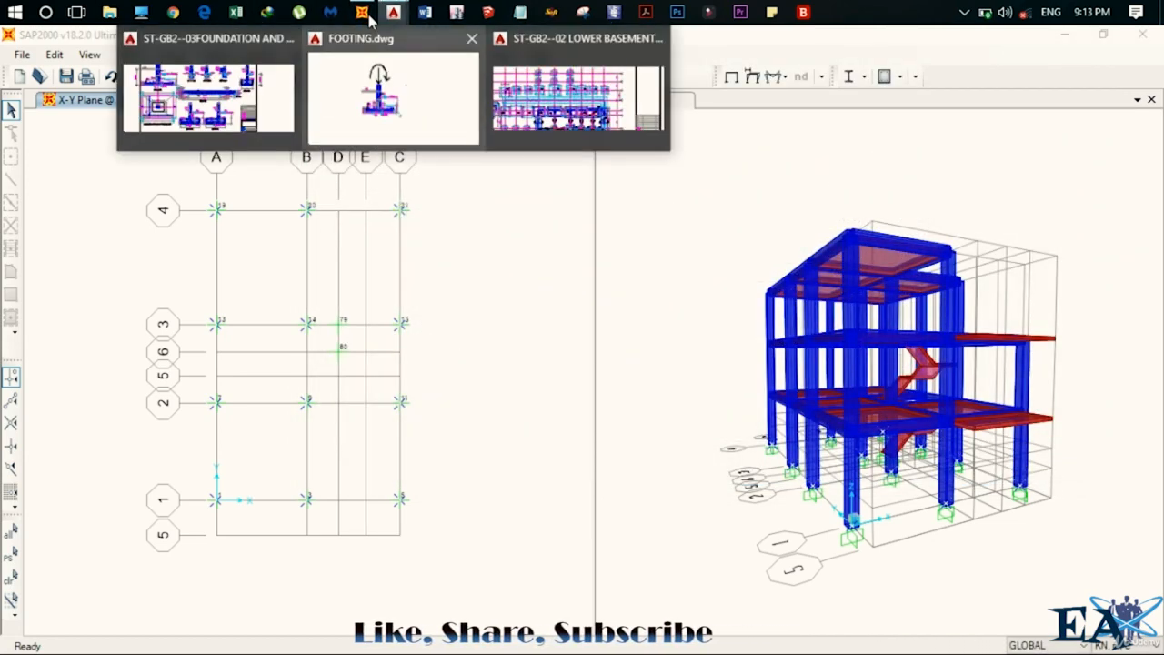
{"action": "left_click", "coordinate": [390, 91]}
{"action": "scroll", "coordinate": [655, 395], "scroll_direction": "down", "scroll_amount": 5}
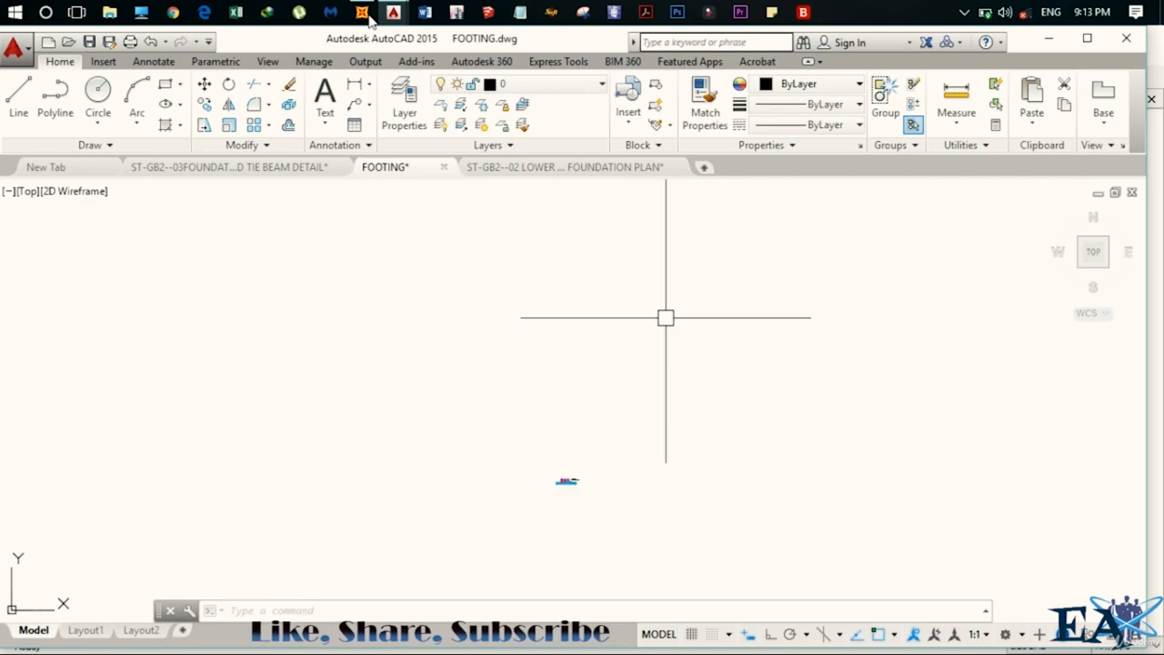
{"action": "scroll", "coordinate": [594, 496], "scroll_direction": "up", "scroll_amount": 8}
{"action": "scroll", "coordinate": [467, 461], "scroll_direction": "up", "scroll_amount": 6}
{"action": "middle_click_drag", "start_coordinate": [442, 416], "coordinate": [446, 364]}
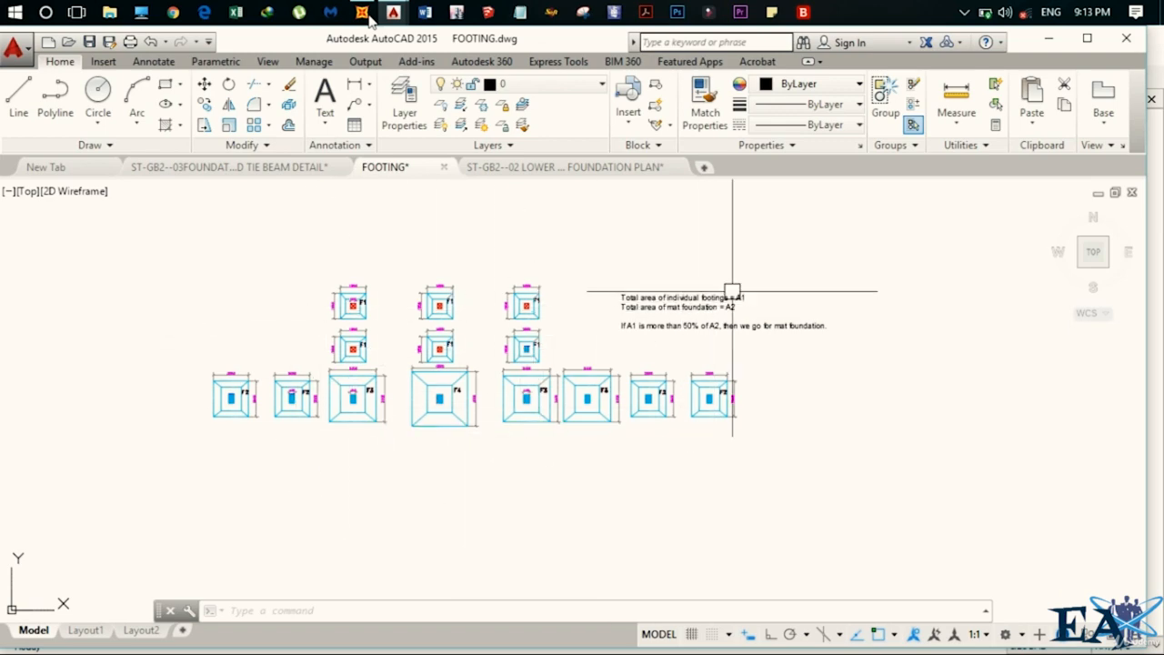
{"action": "scroll", "coordinate": [734, 291], "scroll_direction": "up", "scroll_amount": 4}
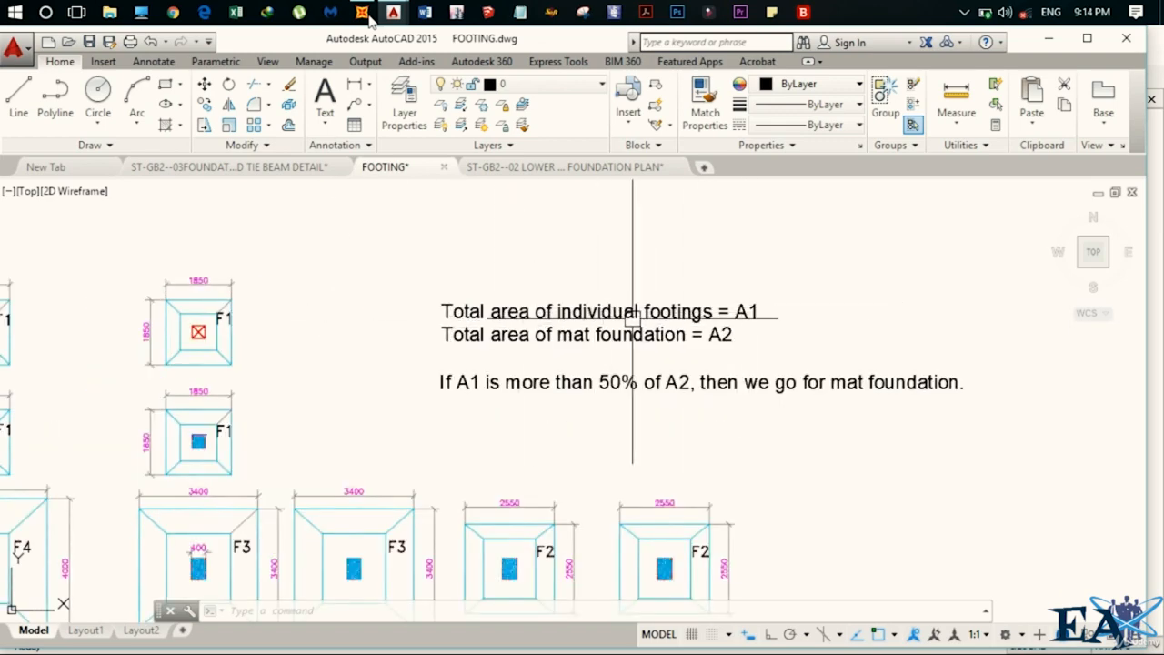
{"action": "scroll", "coordinate": [630, 319], "scroll_direction": "down", "scroll_amount": 4}
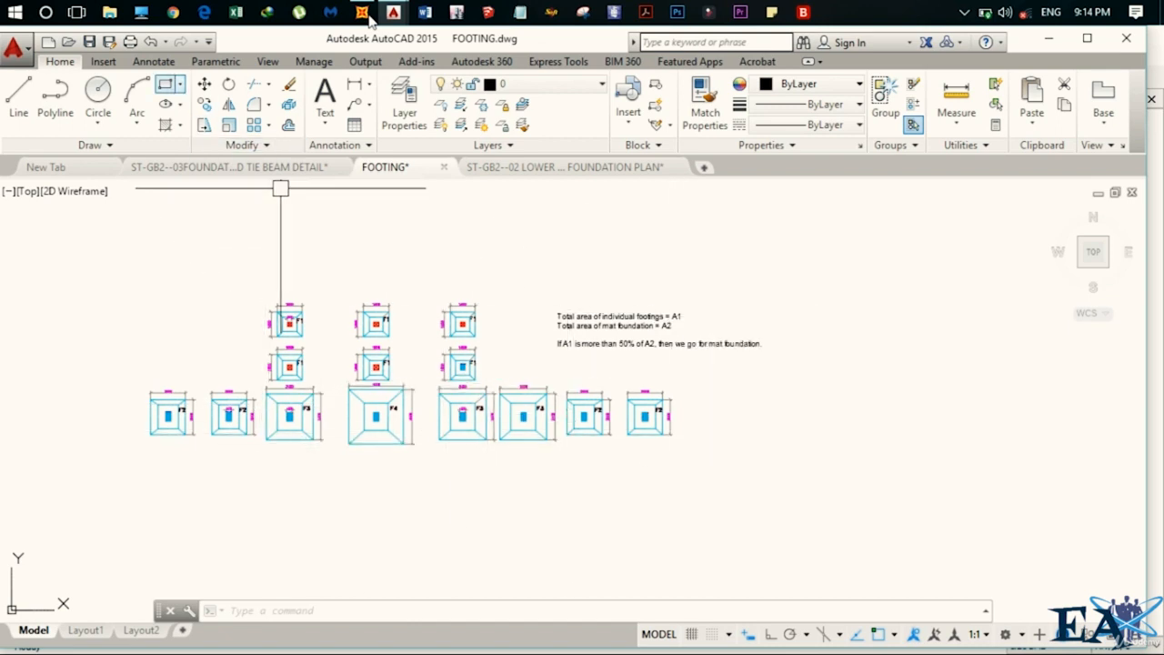
{"action": "left_click", "coordinate": [233, 280]}
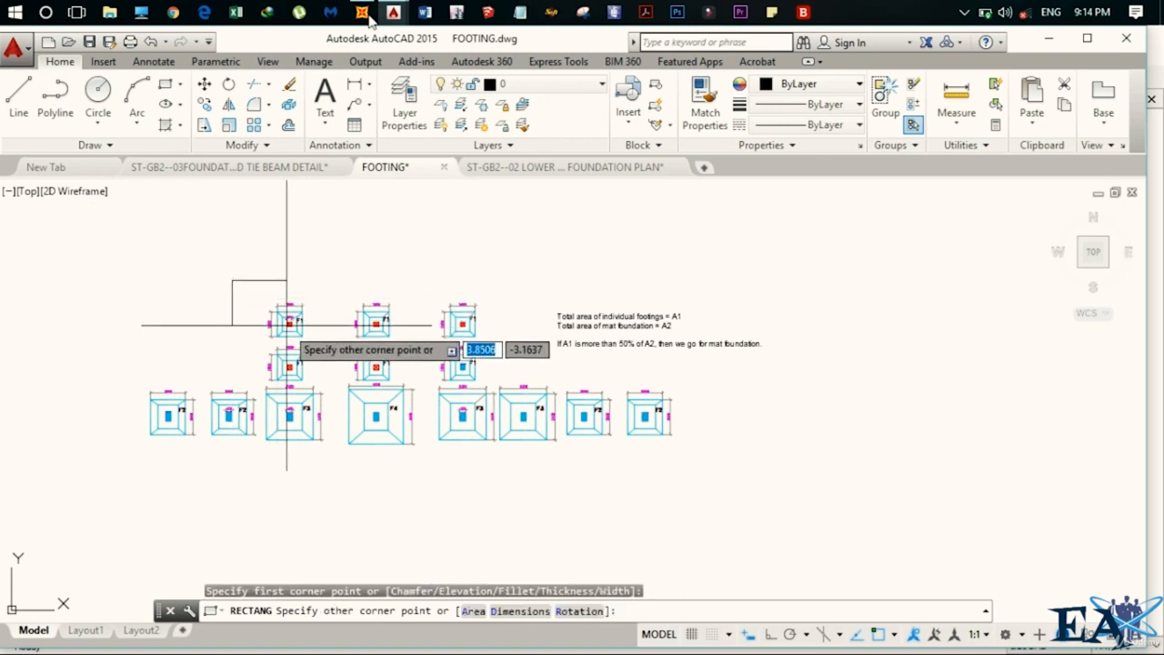
{"action": "left_click", "coordinate": [499, 386]}
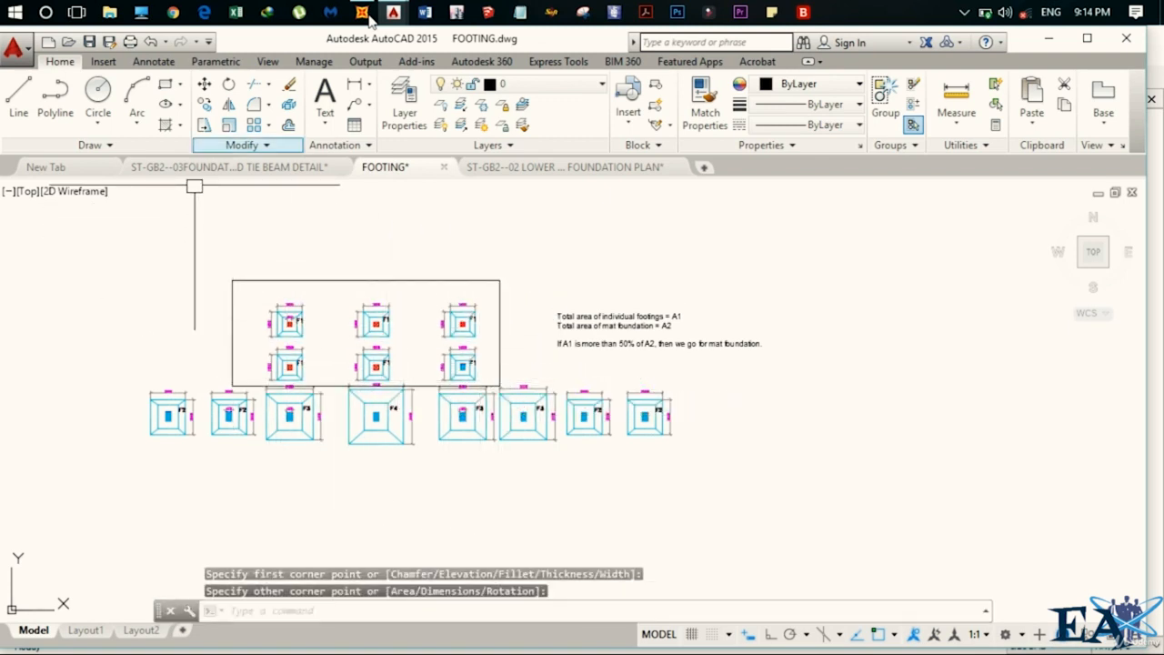
Draw a second rectangle enclosing the bottom row of F2, F3 and F4 footings.
{"action": "key", "text": "Return"}
{"action": "left_click", "coordinate": [107, 380]}
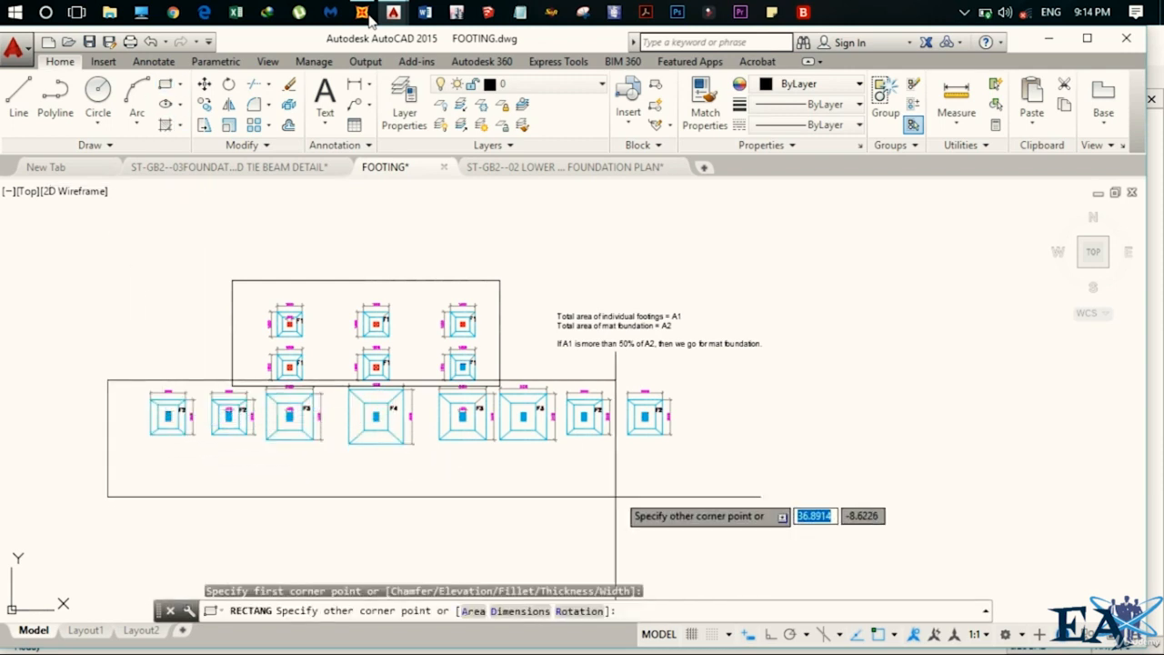
{"action": "left_click", "coordinate": [702, 484]}
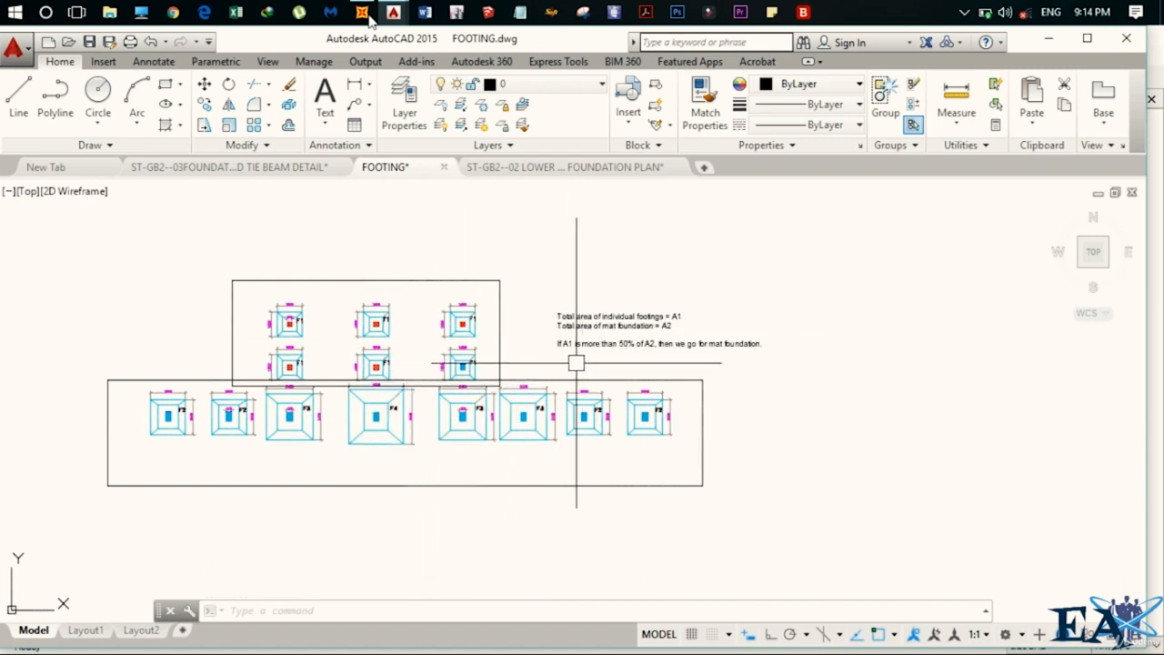
{"action": "scroll", "coordinate": [562, 350], "scroll_direction": "up", "scroll_amount": 2}
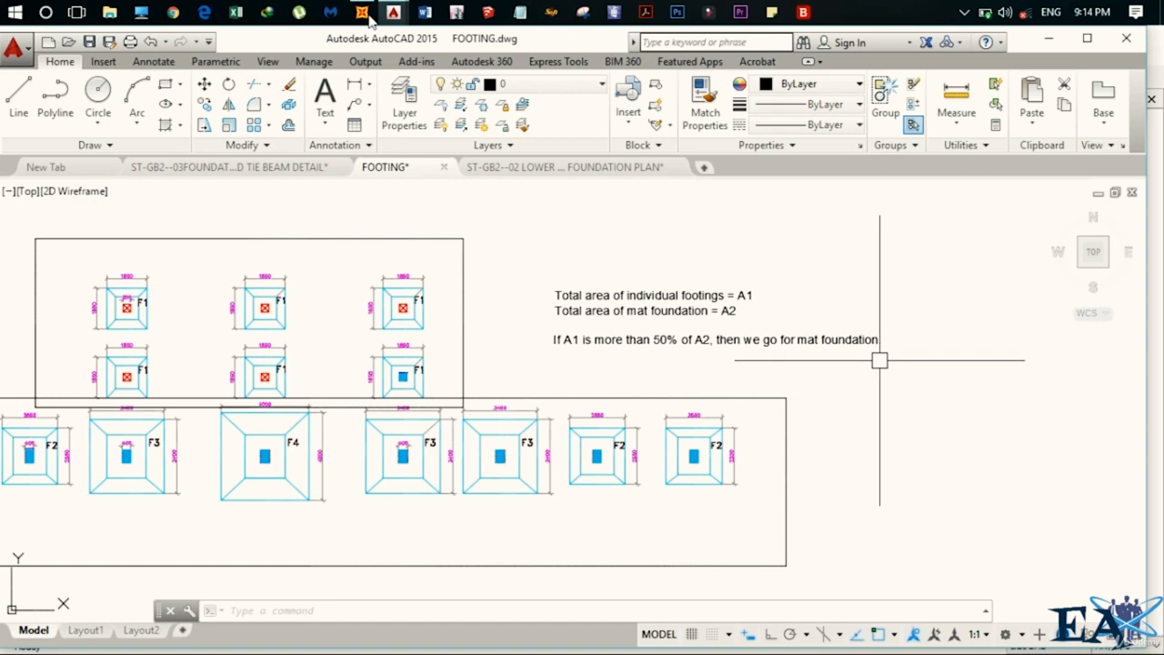
{"action": "scroll", "coordinate": [875, 360], "scroll_direction": "down", "scroll_amount": 2}
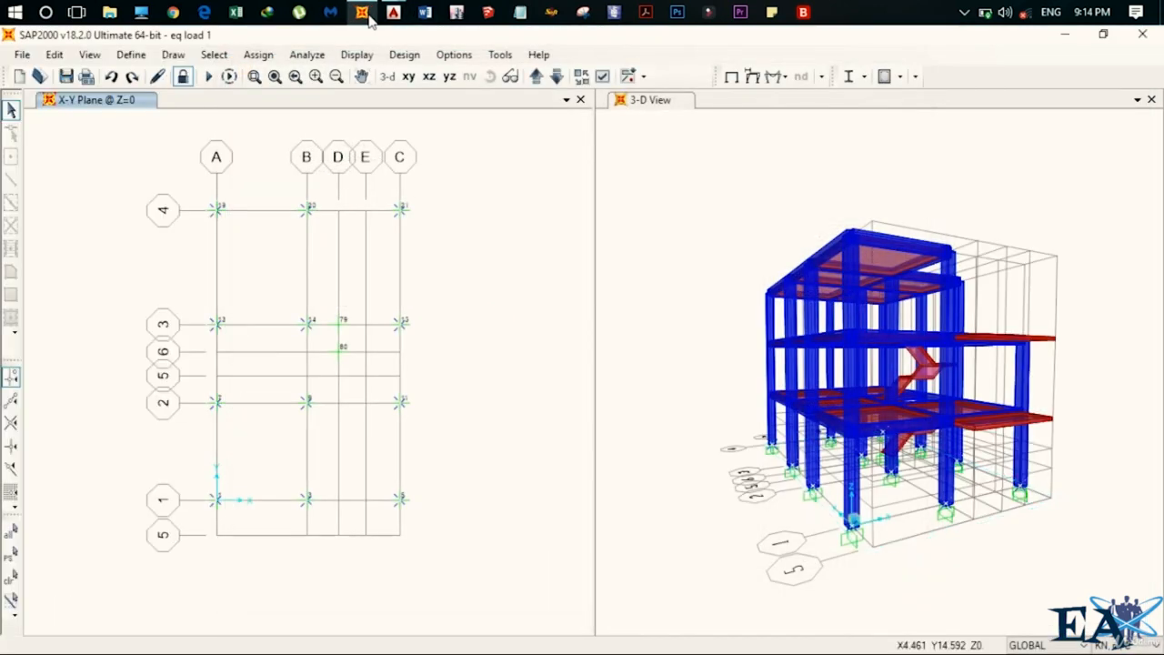
Reopen the Joint Reactions table in SAP2000 and close it again.
{"action": "key", "text": "alt+d"}
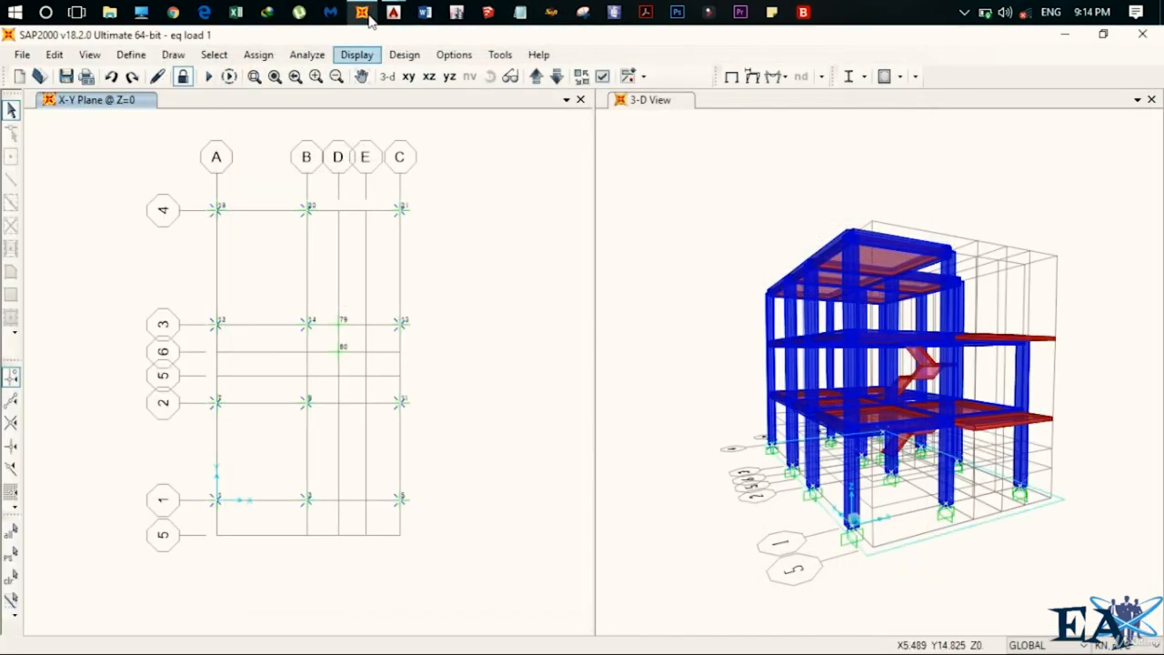
{"action": "key", "text": "Down"}
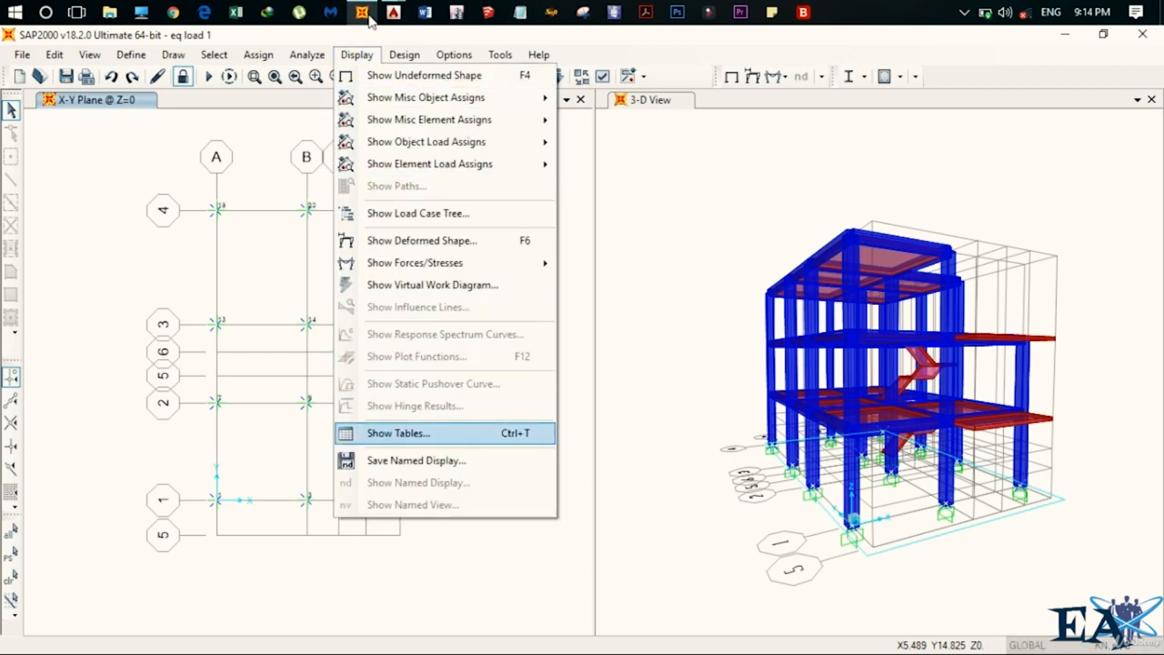
{"action": "key", "text": "Return"}
{"action": "key", "text": "Return"}
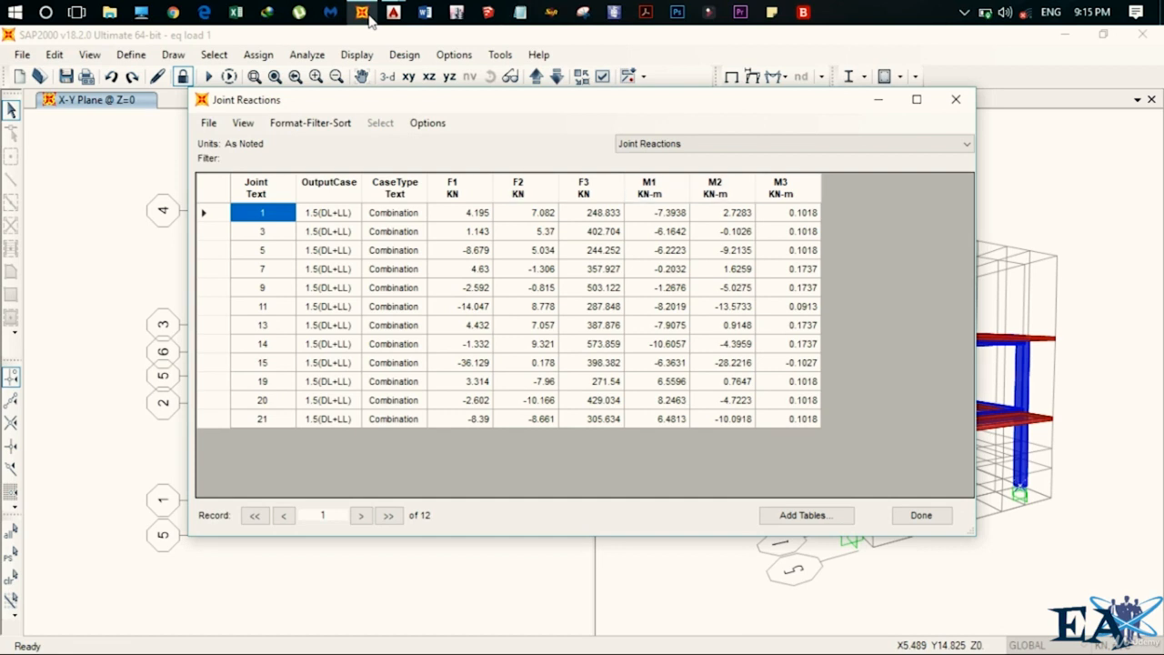
{"action": "key", "text": "Return"}
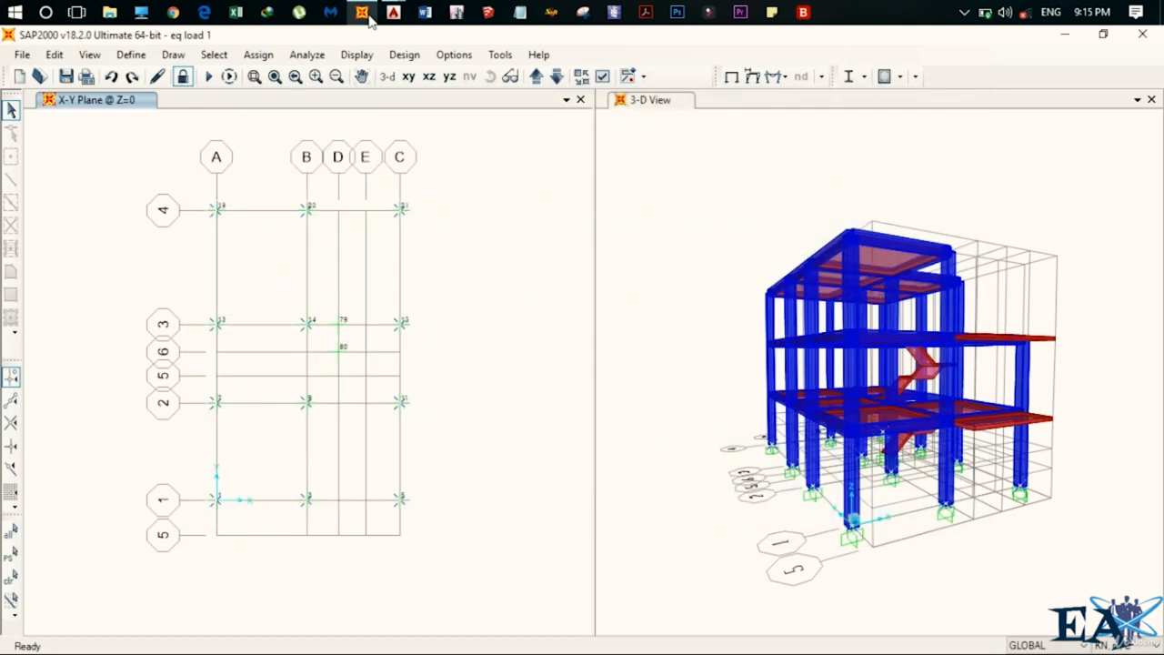